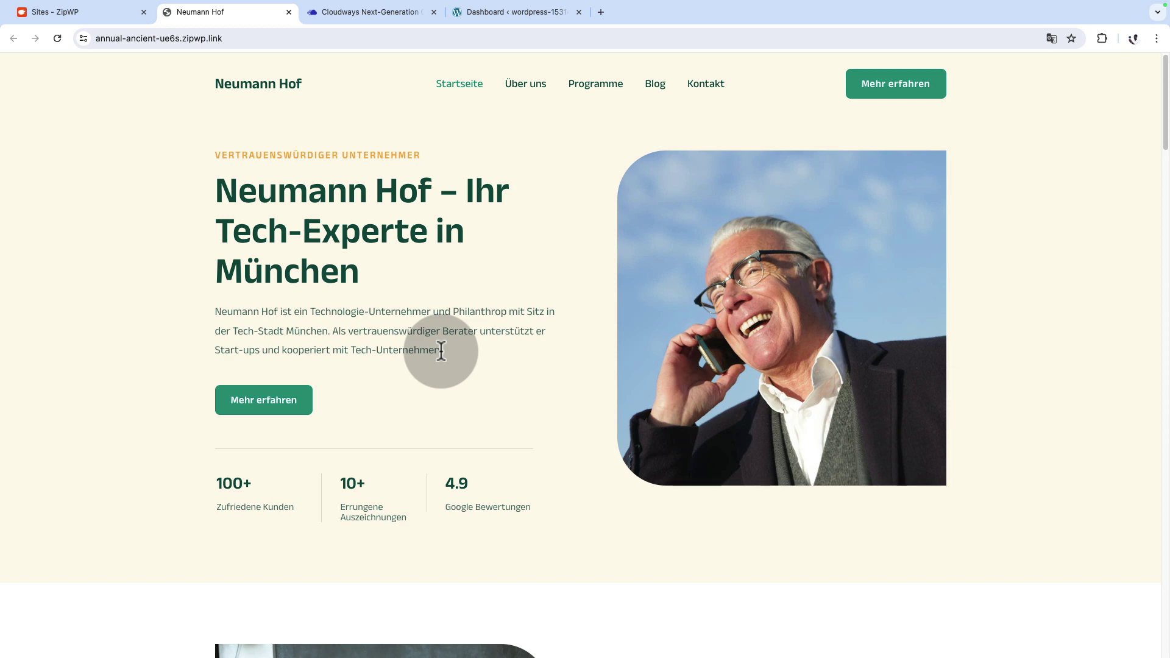
Step: Scroll down through the generated German business site's pages
scroll(440, 350, down, 10)
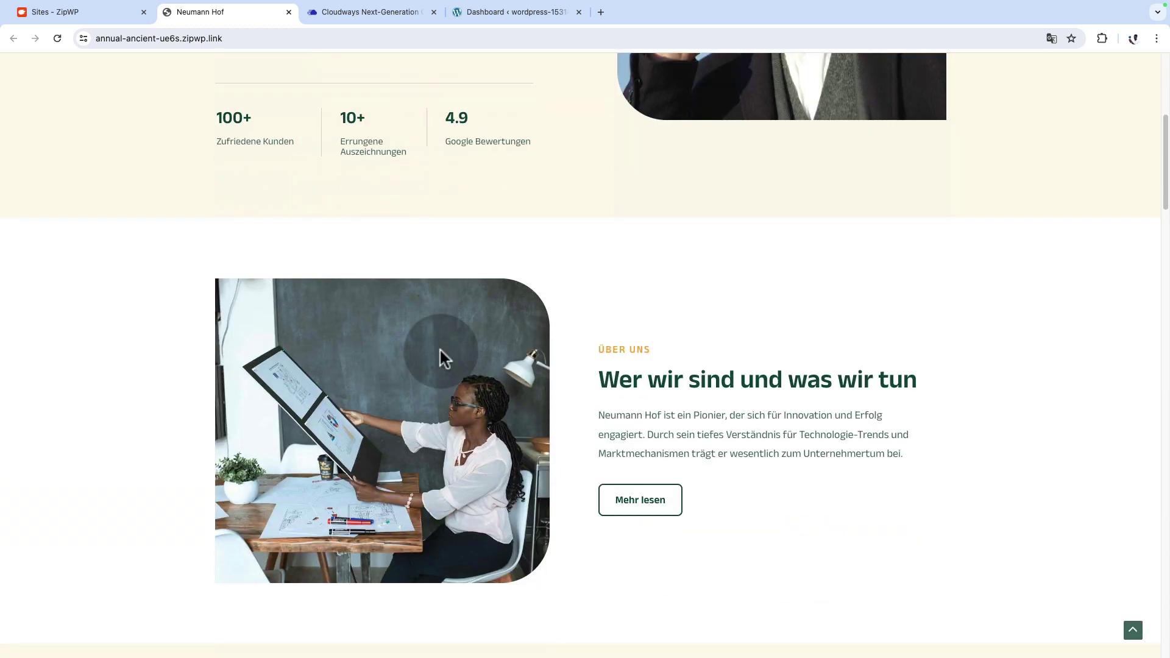
scroll(440, 348, down, 5)
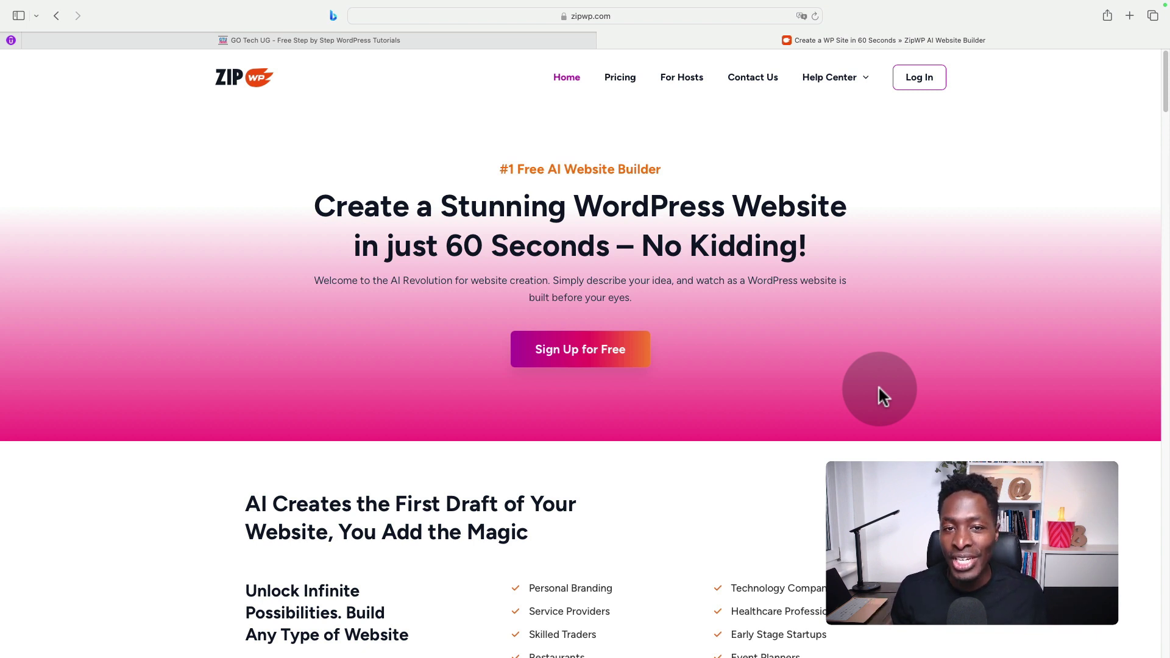
Step: Load try.new in a new Safari tab to spin up an instant trial WordPress site
click(1128, 15)
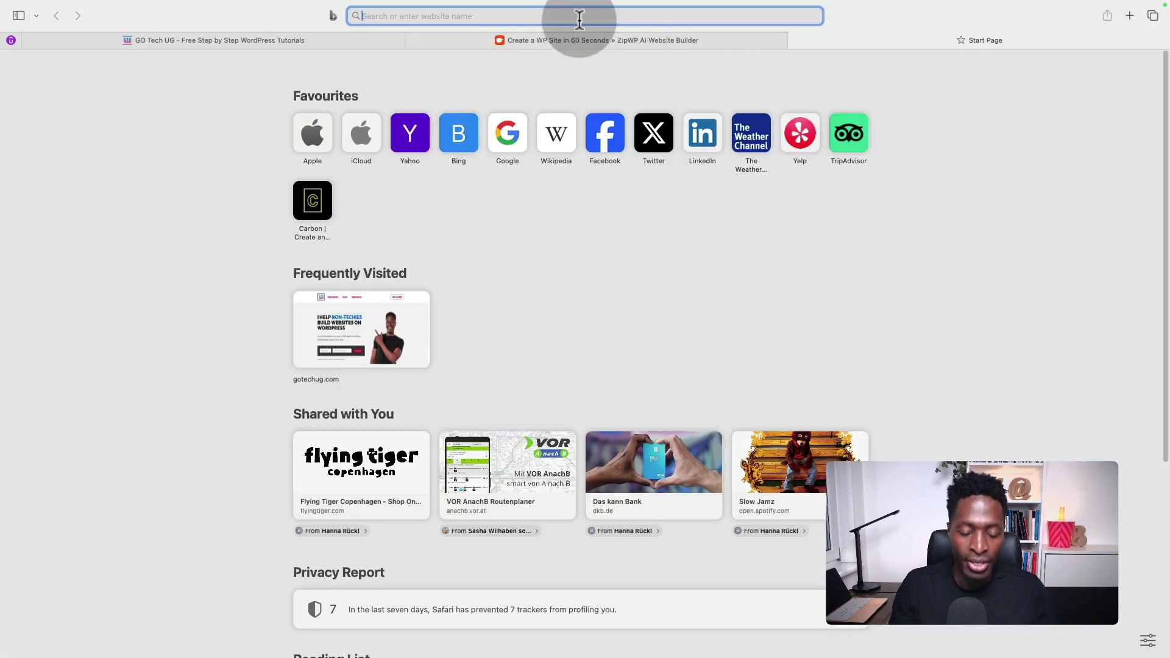
text(try.new)
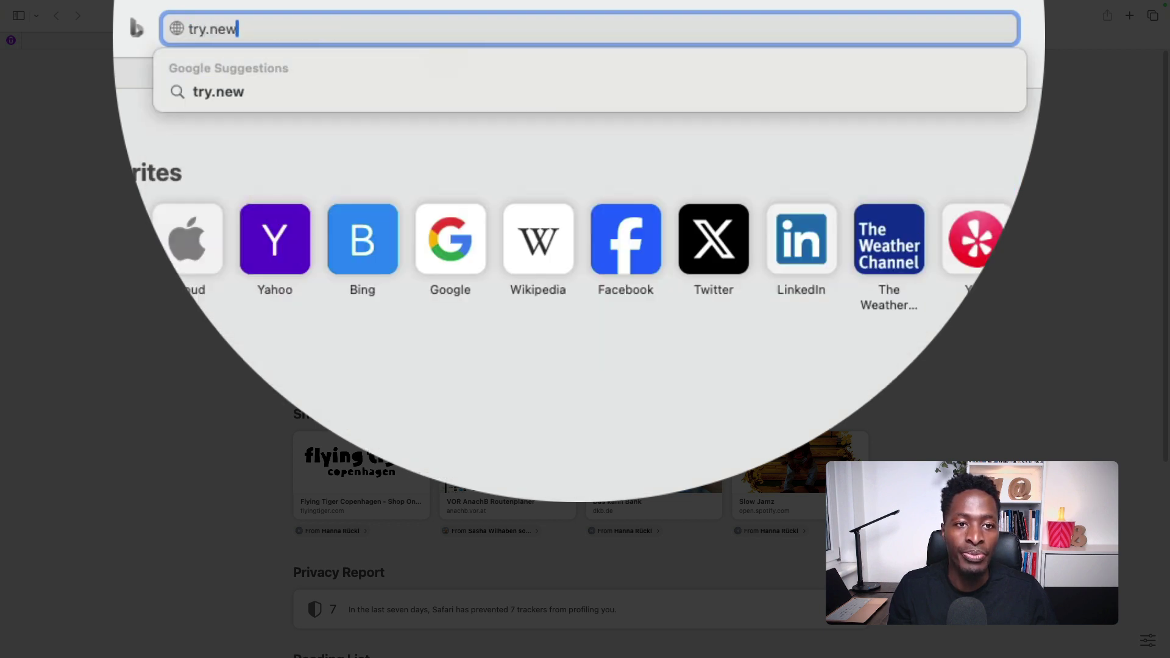
key(Return)
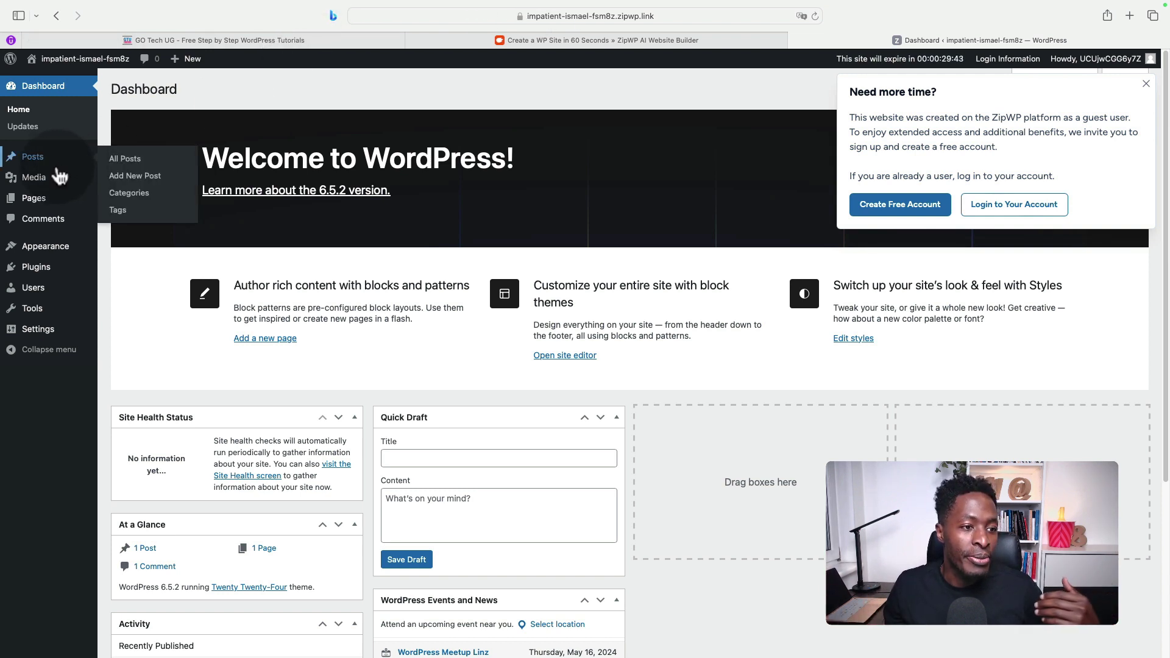
Step: Check the empty Plugins list and installed themes, then browse the popular themes to add
click(57, 269)
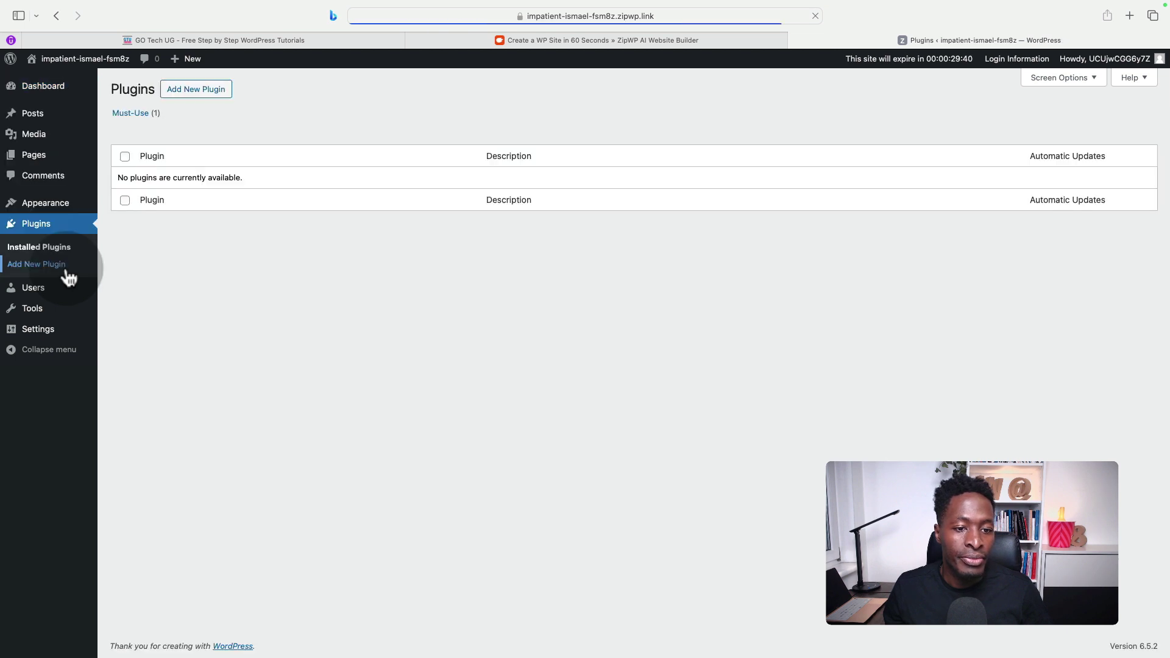
mouse_move(47, 203)
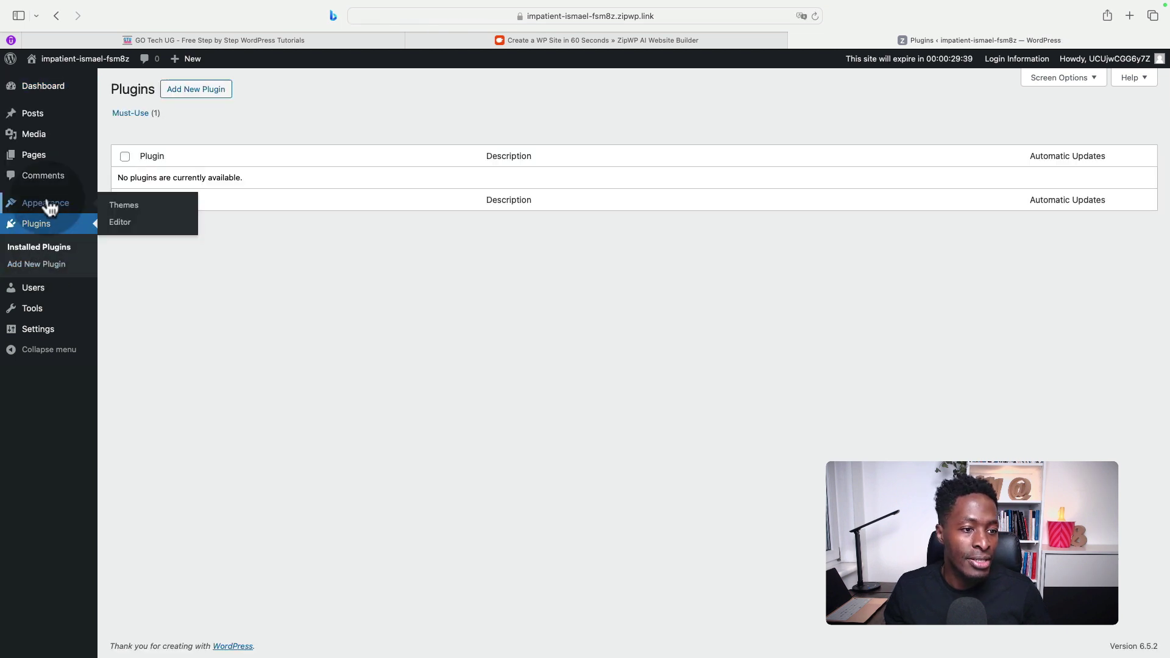
click(121, 207)
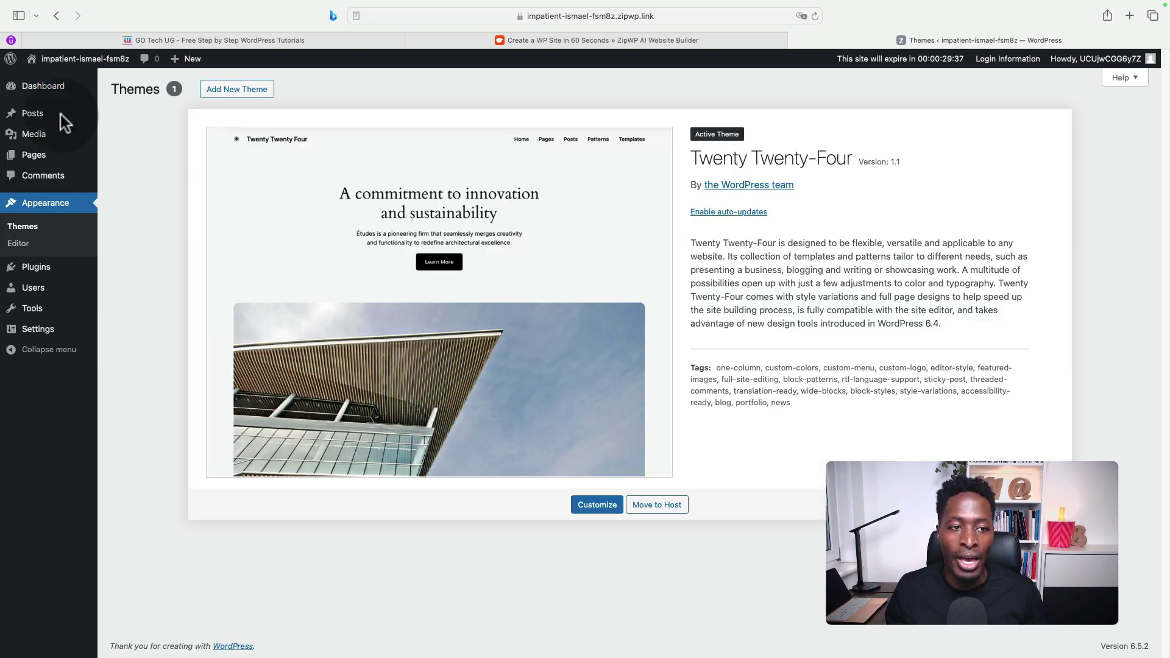
click(220, 90)
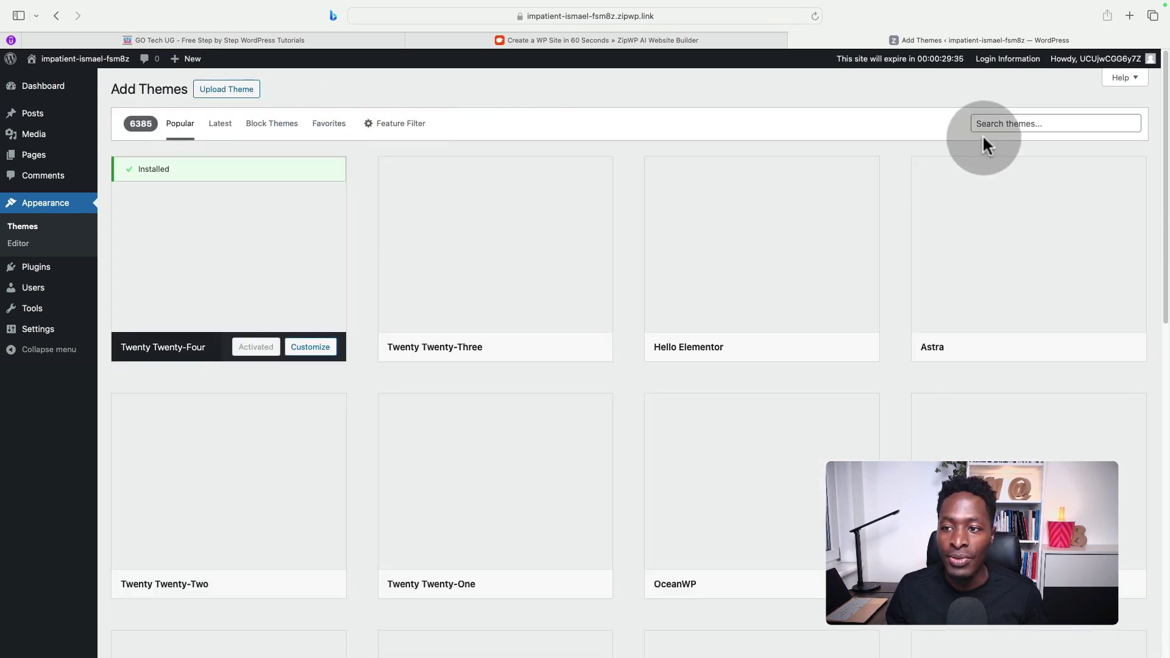
click(986, 123)
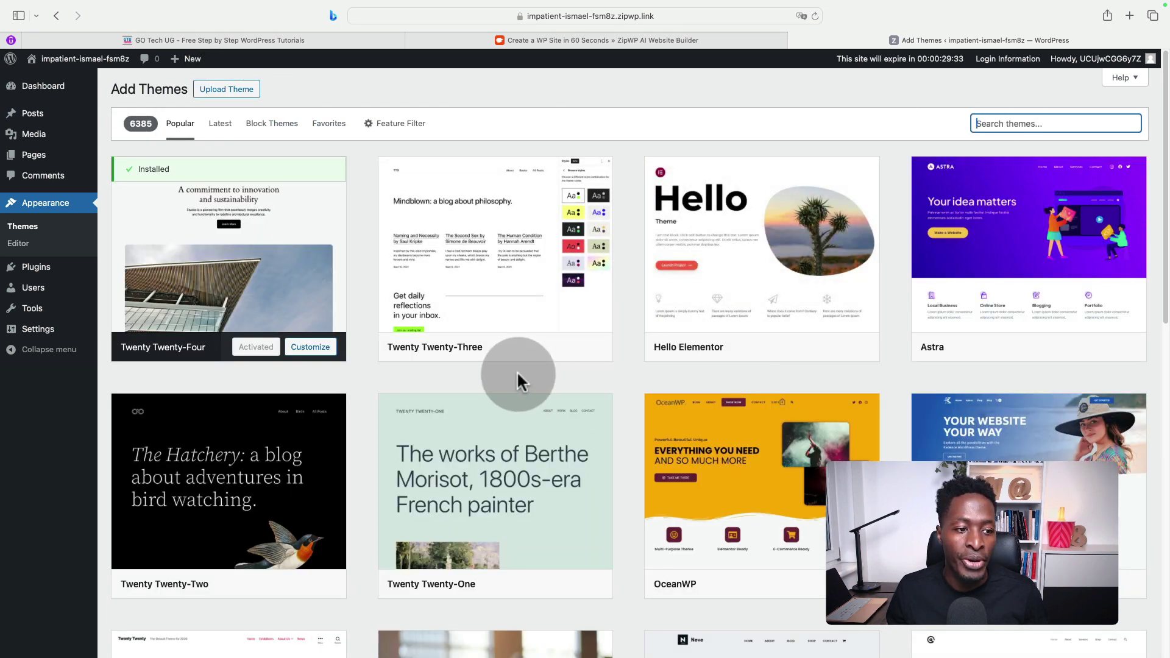
Step: View the trial site's General Settings and its login information
click(53, 334)
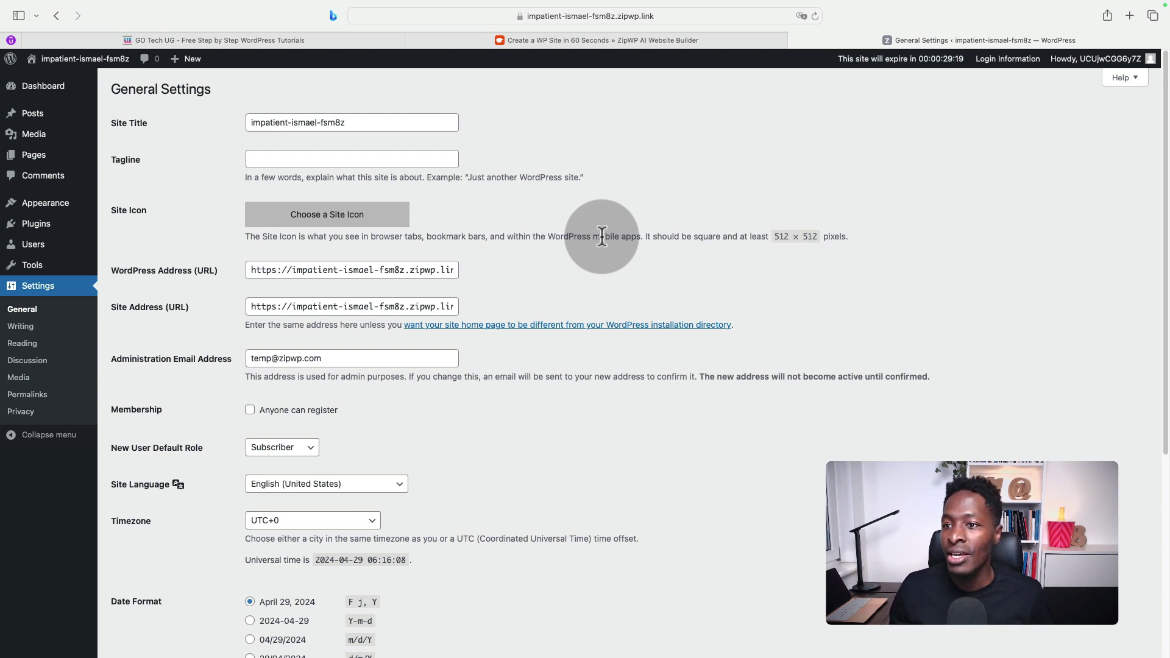
click(1007, 58)
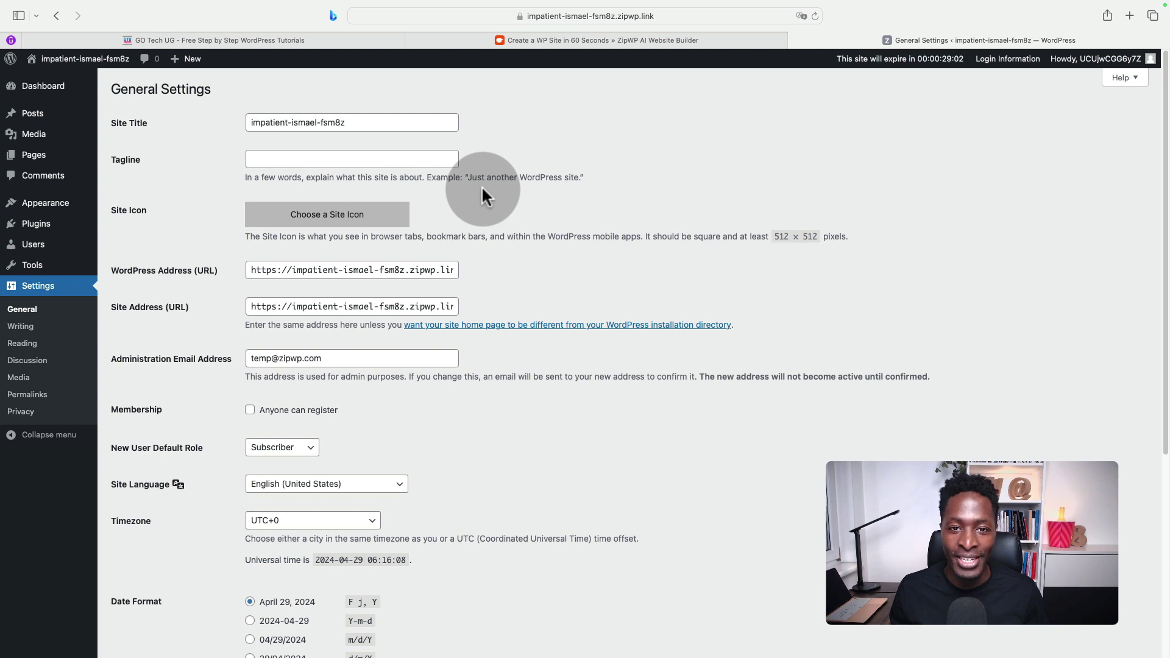
Step: Go back to the ZipWP tab and scroll through the Free, Personal, Pro and Business plans
key(ctrl+shift+Tab)
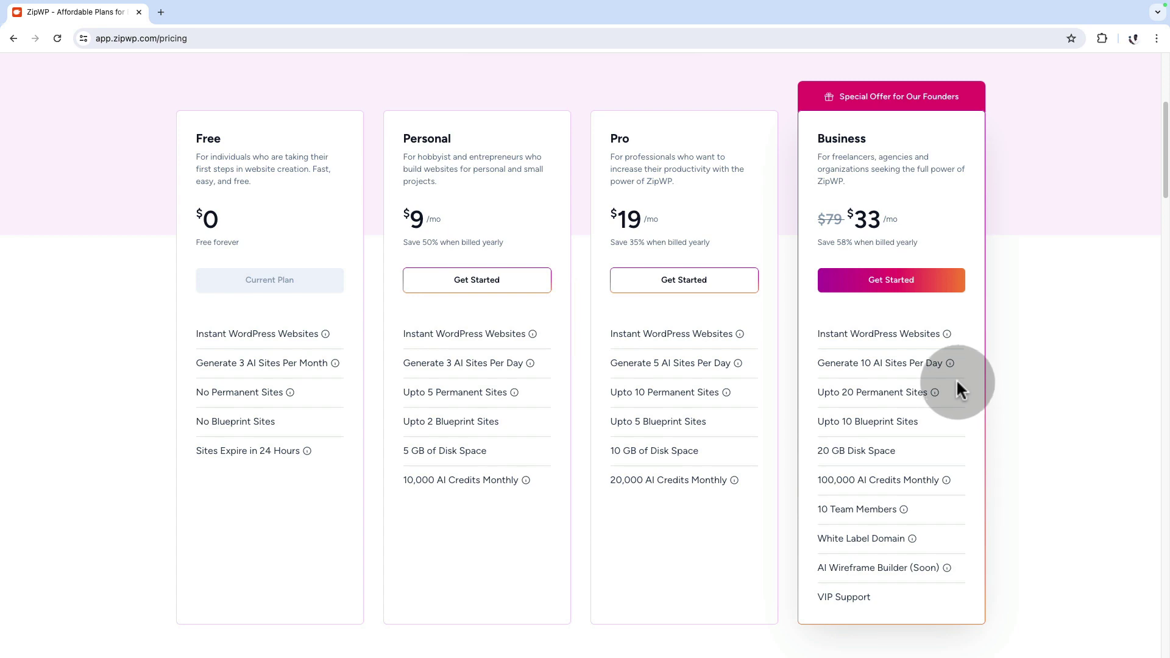
scroll(960, 390, down, 6)
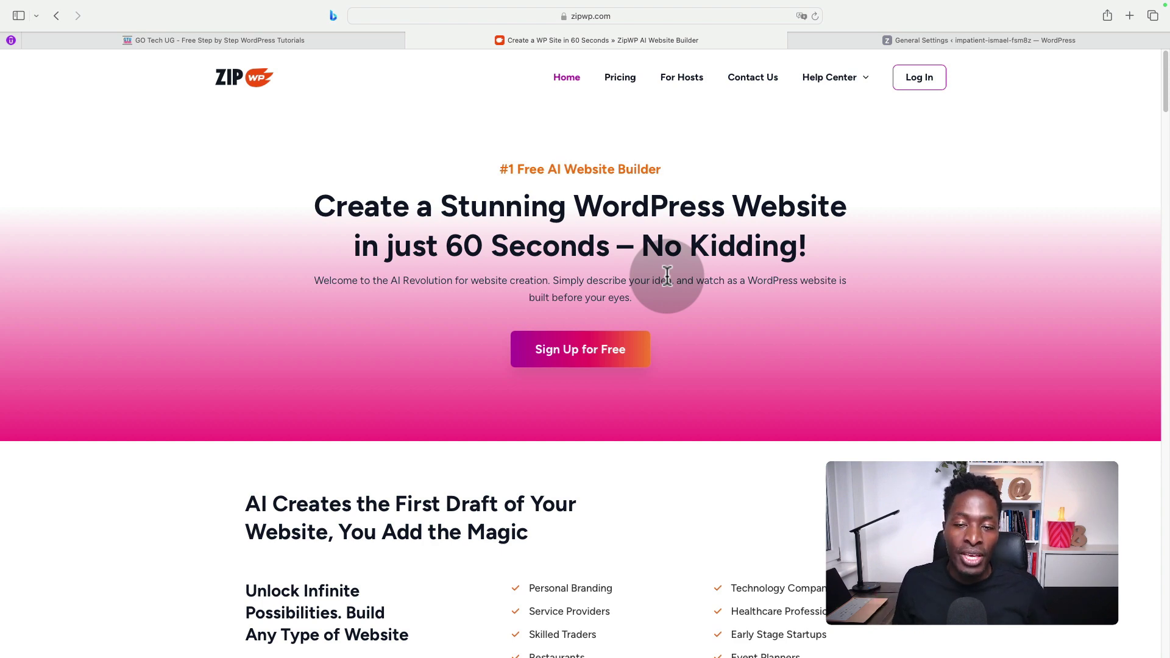
Step: Scroll past the business-type list and switch the page preview to tablet width
scroll(619, 427, down, 6)
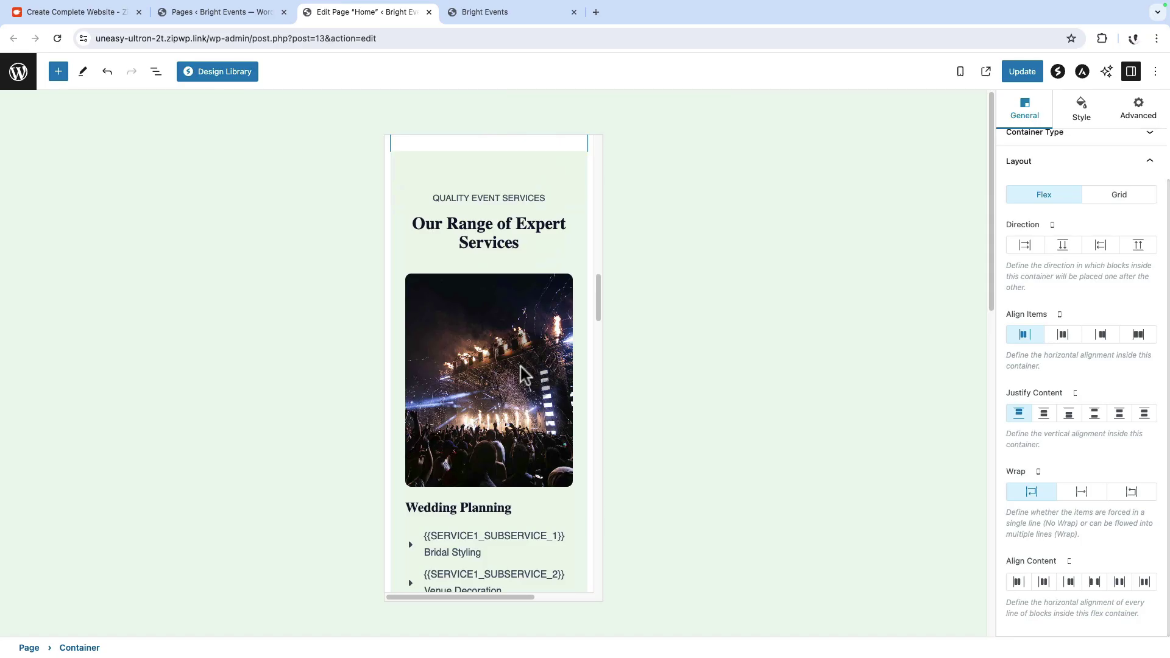
scroll(520, 366, down, 10)
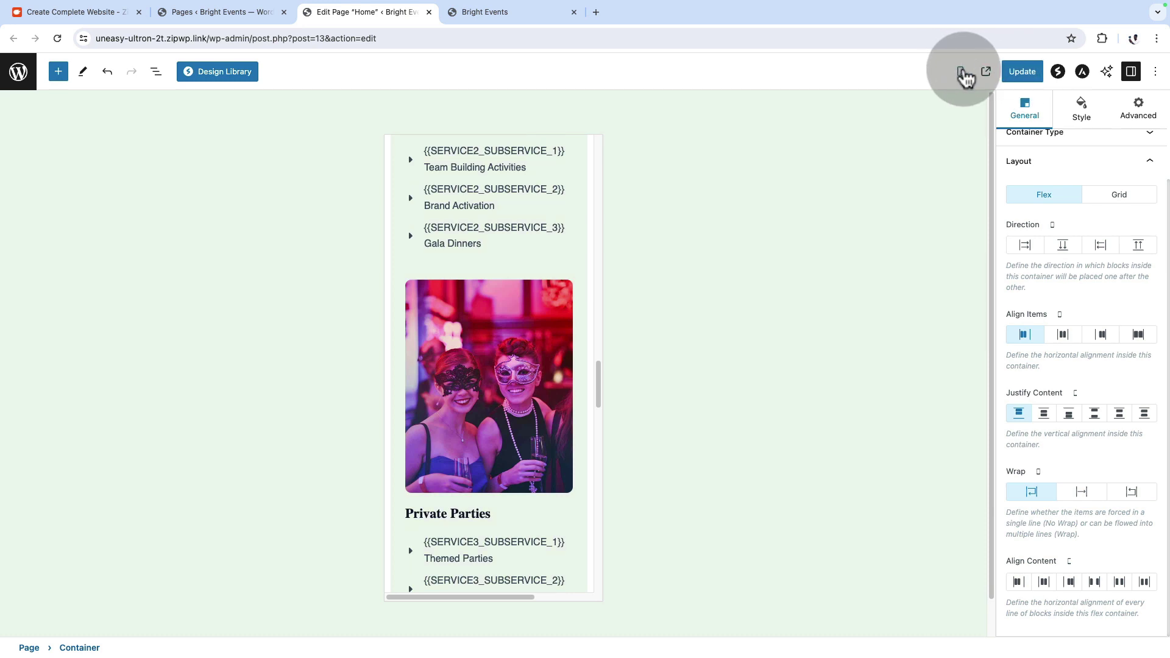
click(962, 74)
click(887, 129)
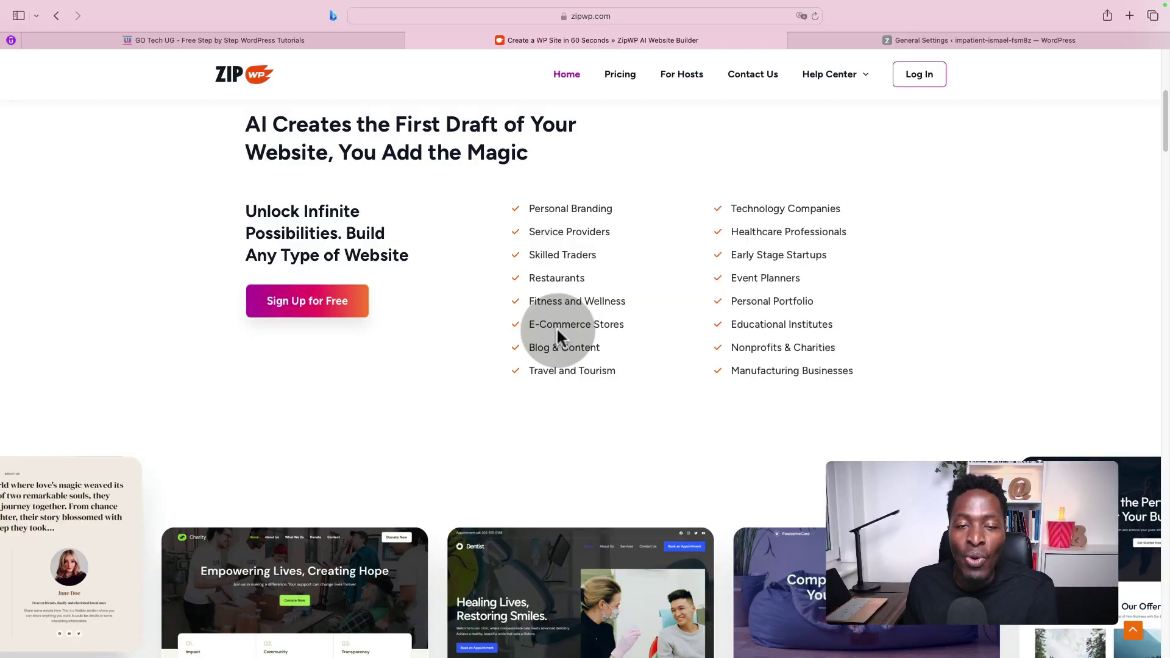
Step: Scroll further down to the gallery of sample website designs
scroll(476, 349, down, 5)
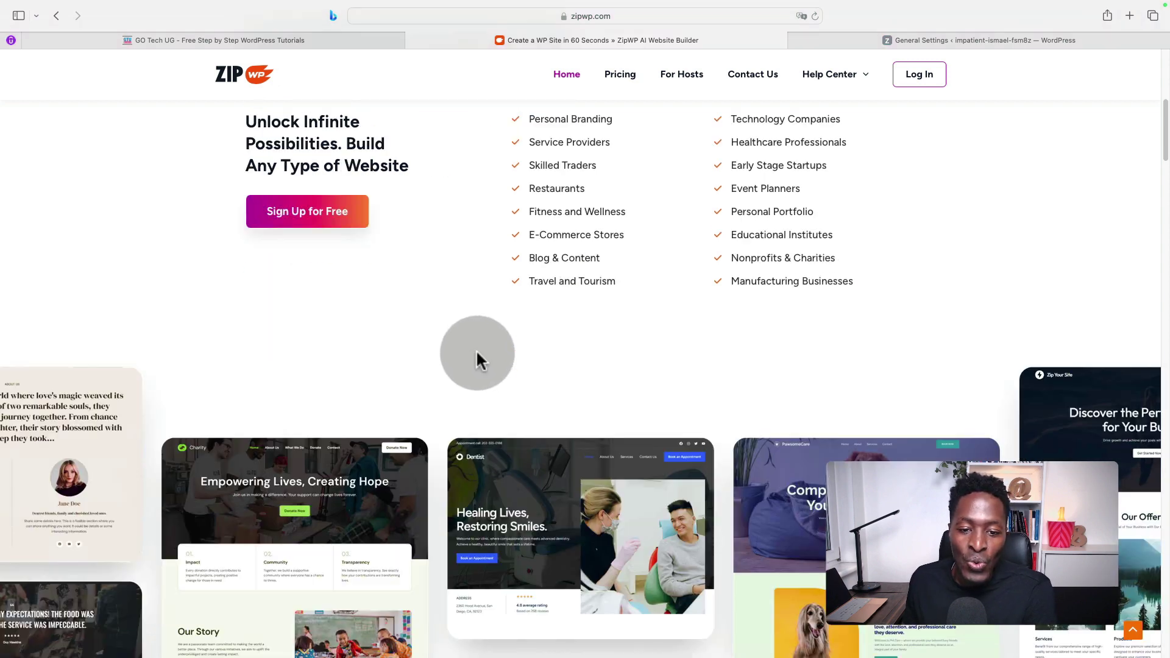
scroll(477, 355, down, 2)
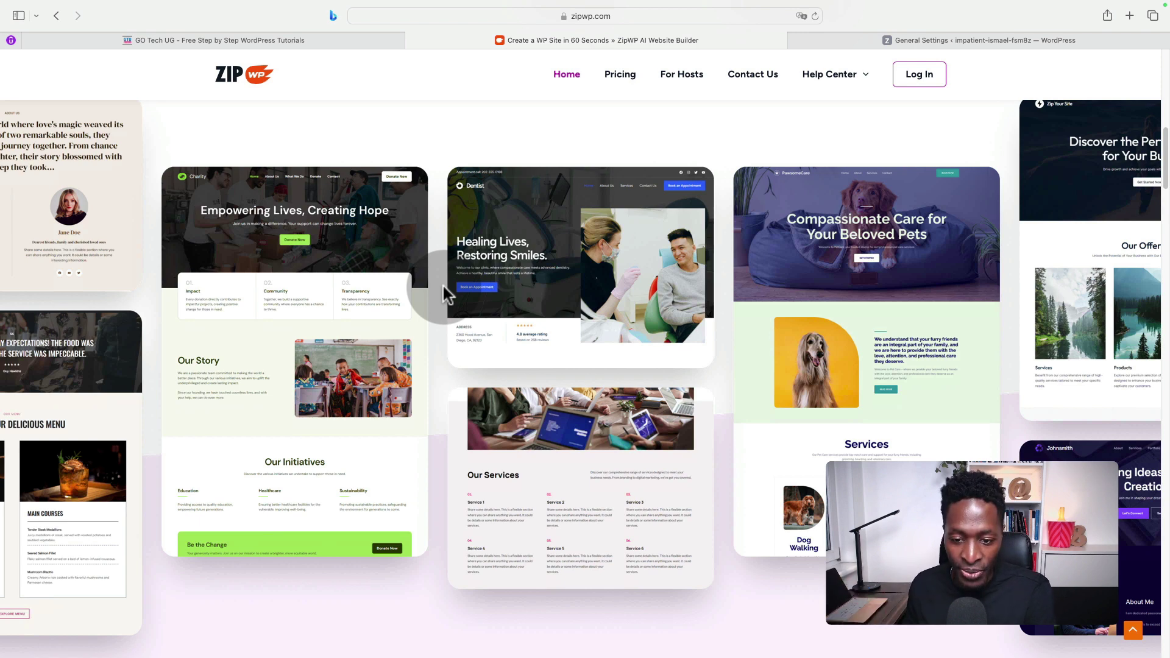
scroll(445, 287, down, 8)
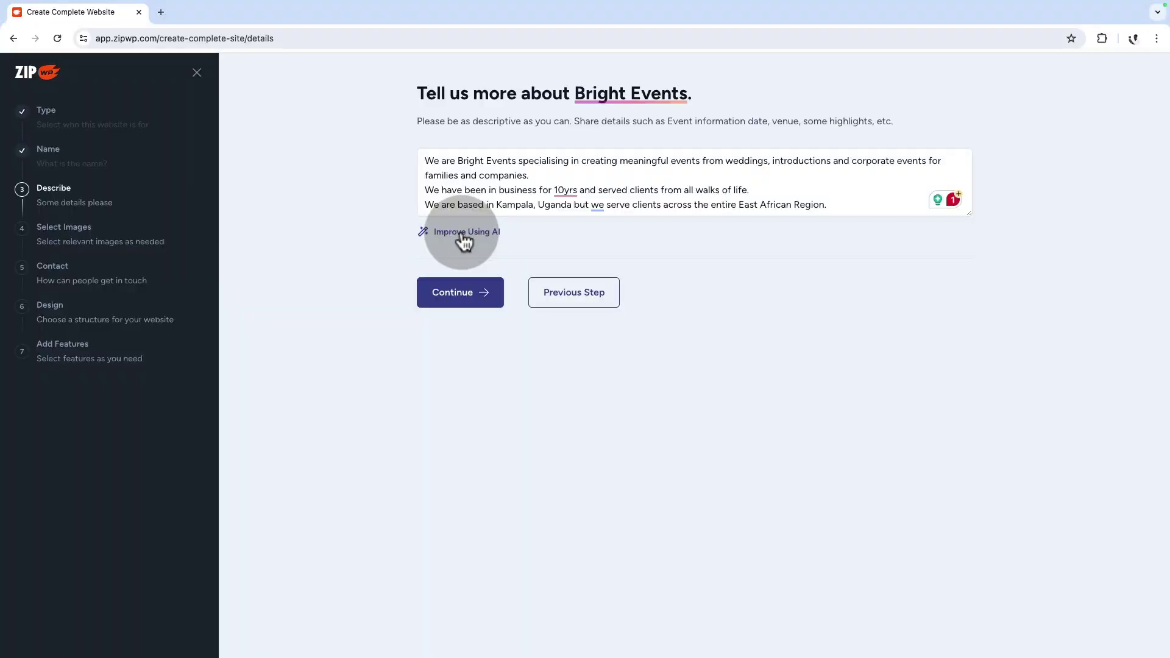
Step: Rewrite the Bright Events business description with Improve Using AI
click(463, 235)
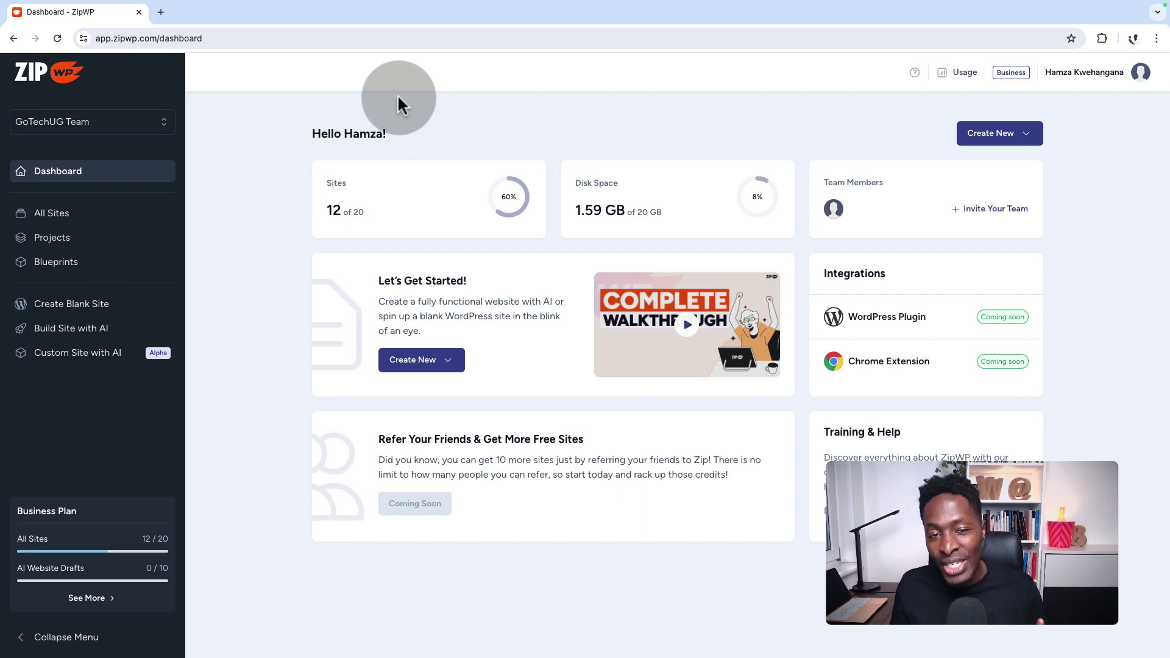
Step: Switch the dashboard from GoTechUG Team to the Soul Fit organization
click(98, 122)
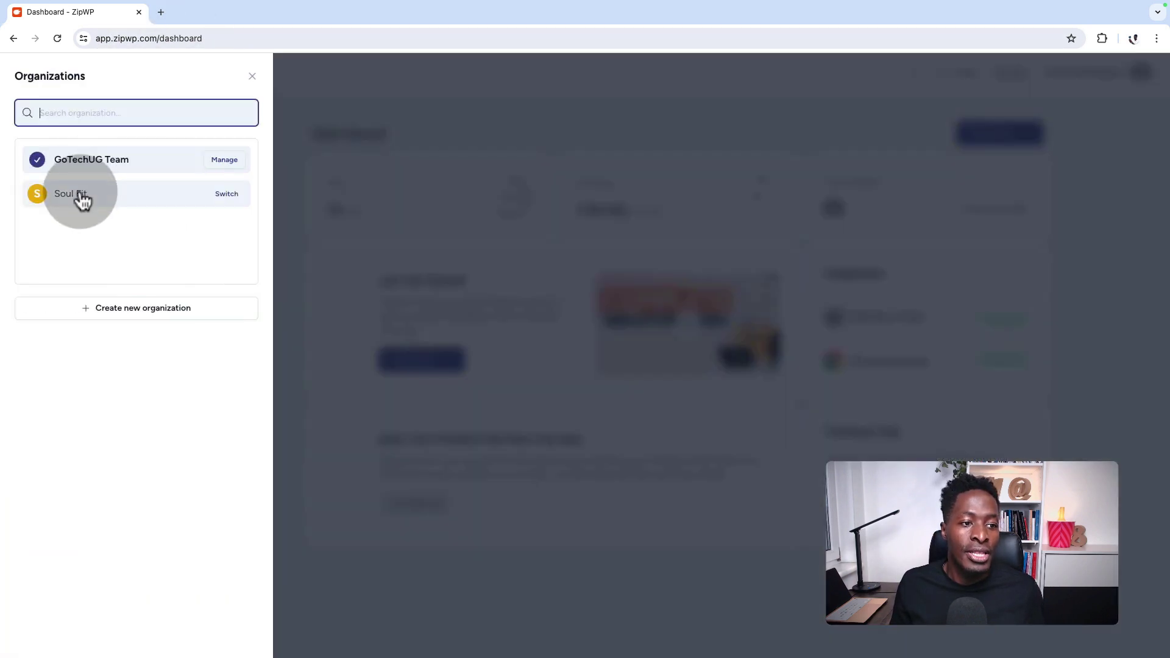
click(81, 195)
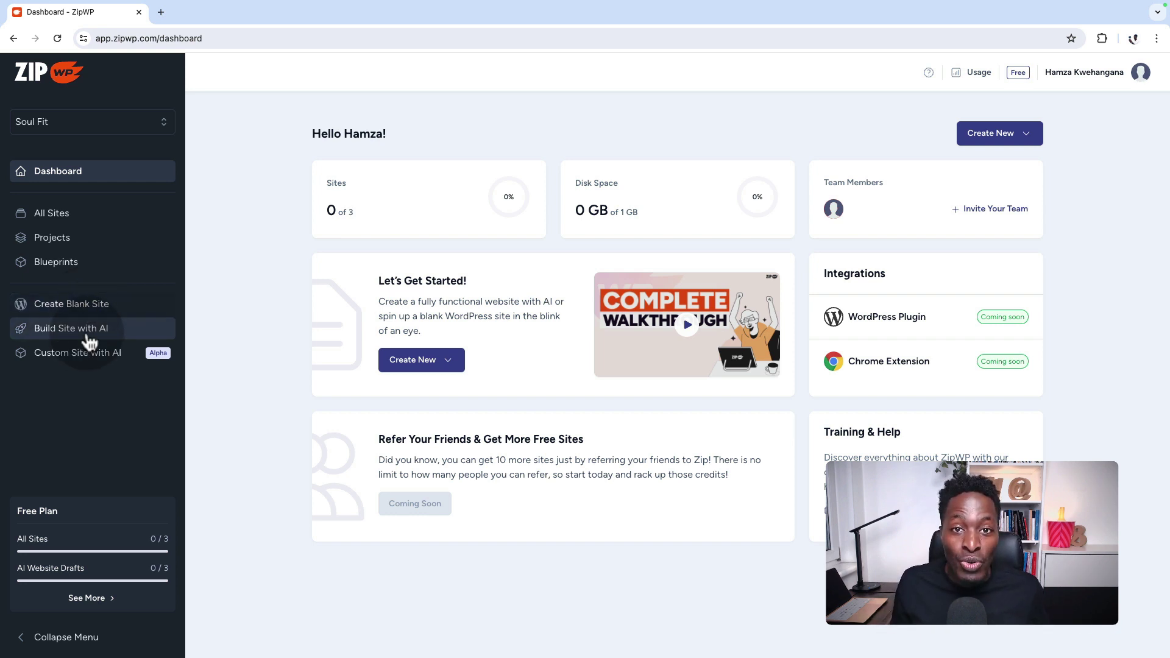
click(87, 337)
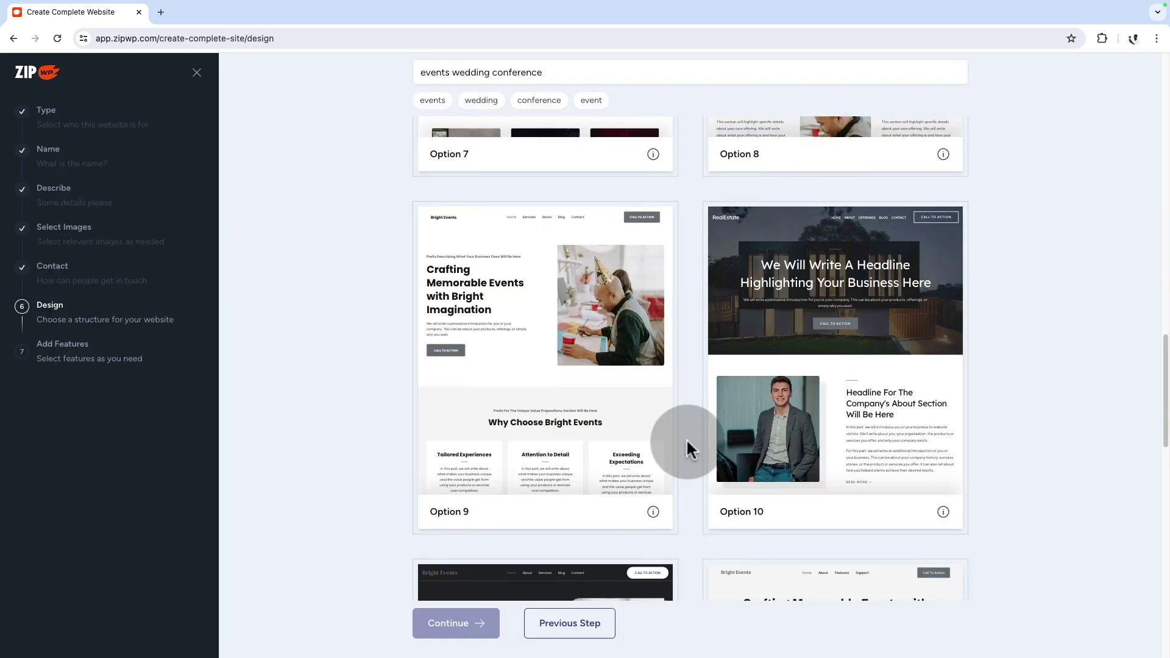
scroll(686, 437, down, 5)
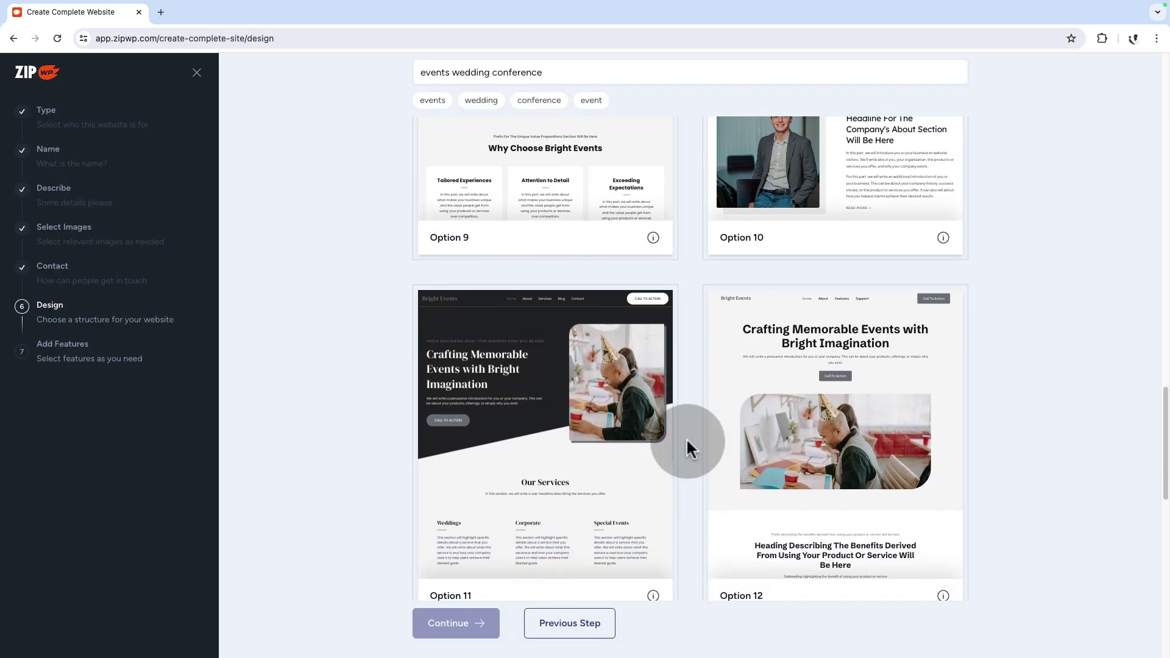
scroll(686, 438, down, 1)
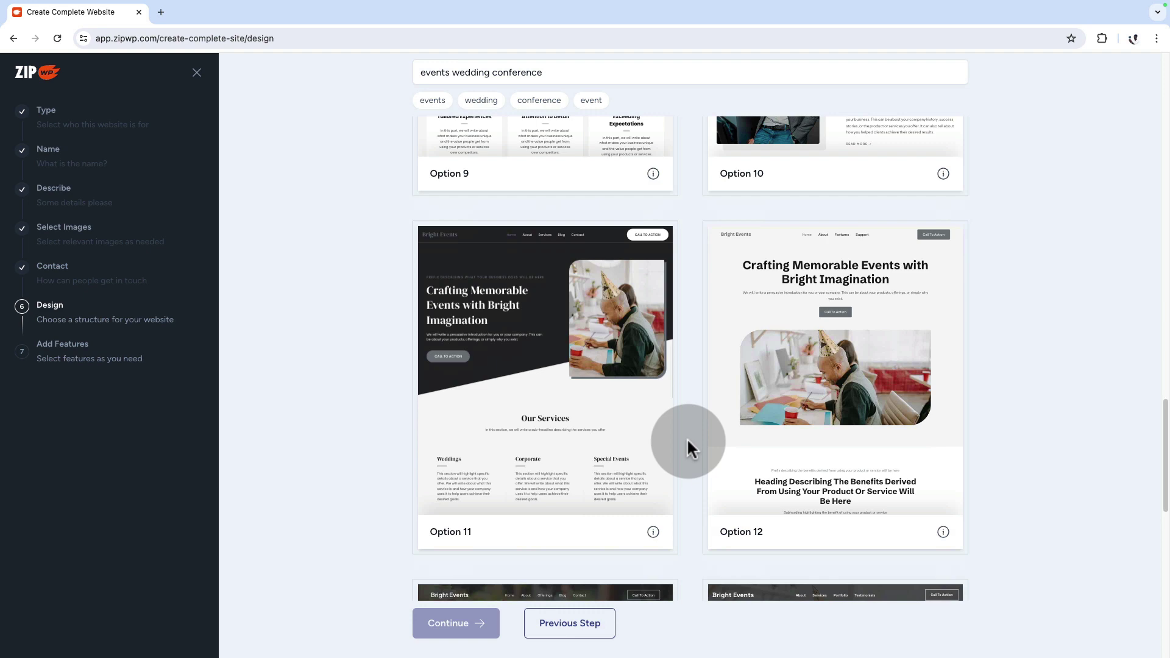
scroll(686, 437, down, 5)
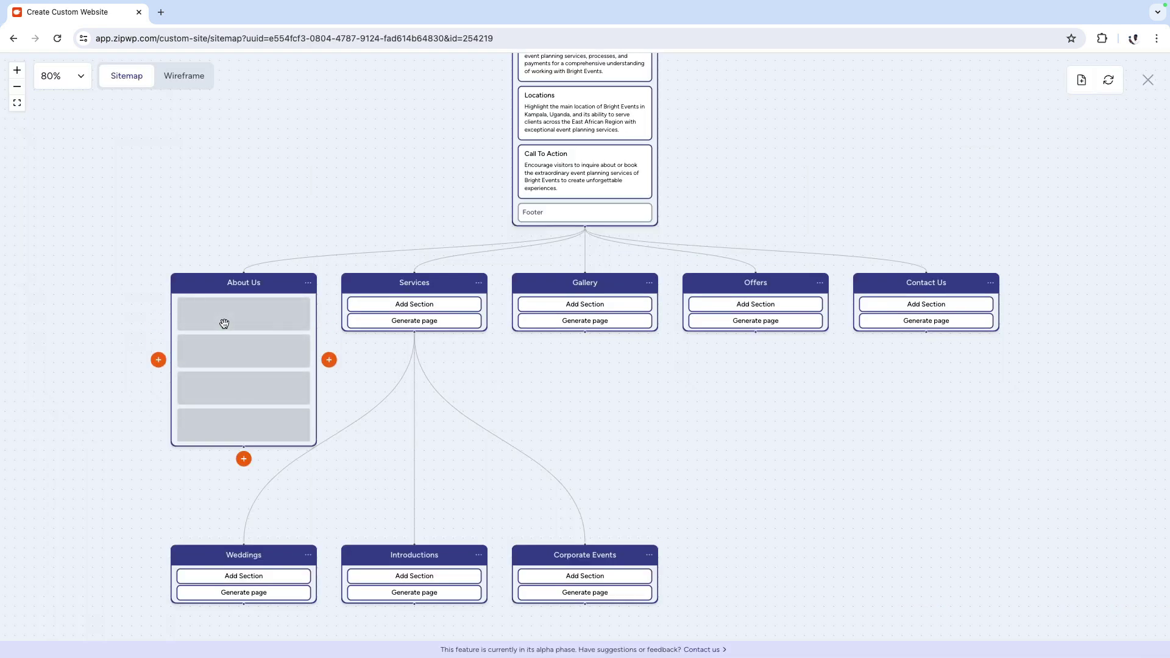
scroll(478, 477, down, 2)
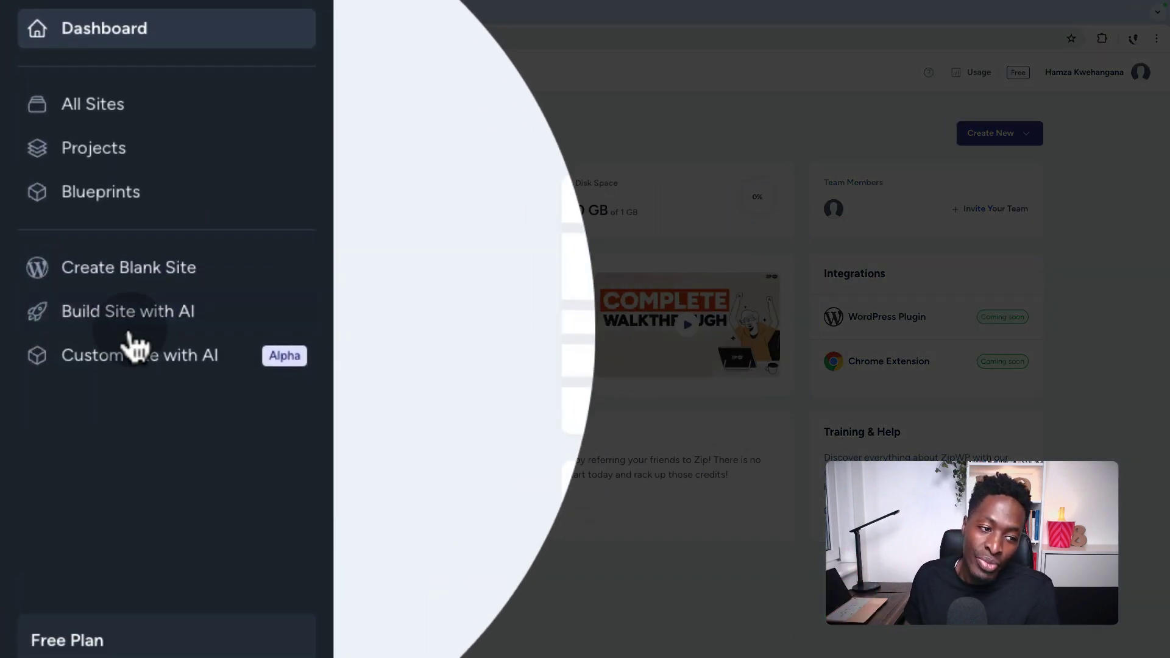
click(142, 339)
mouse_move(85, 357)
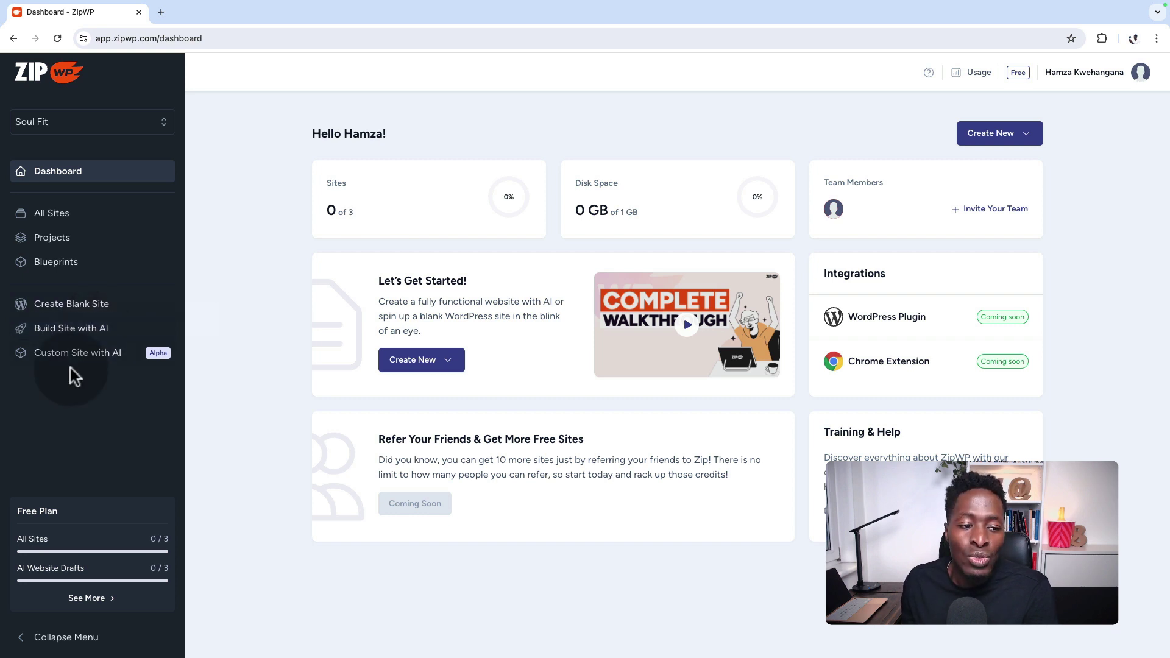
mouse_move(82, 363)
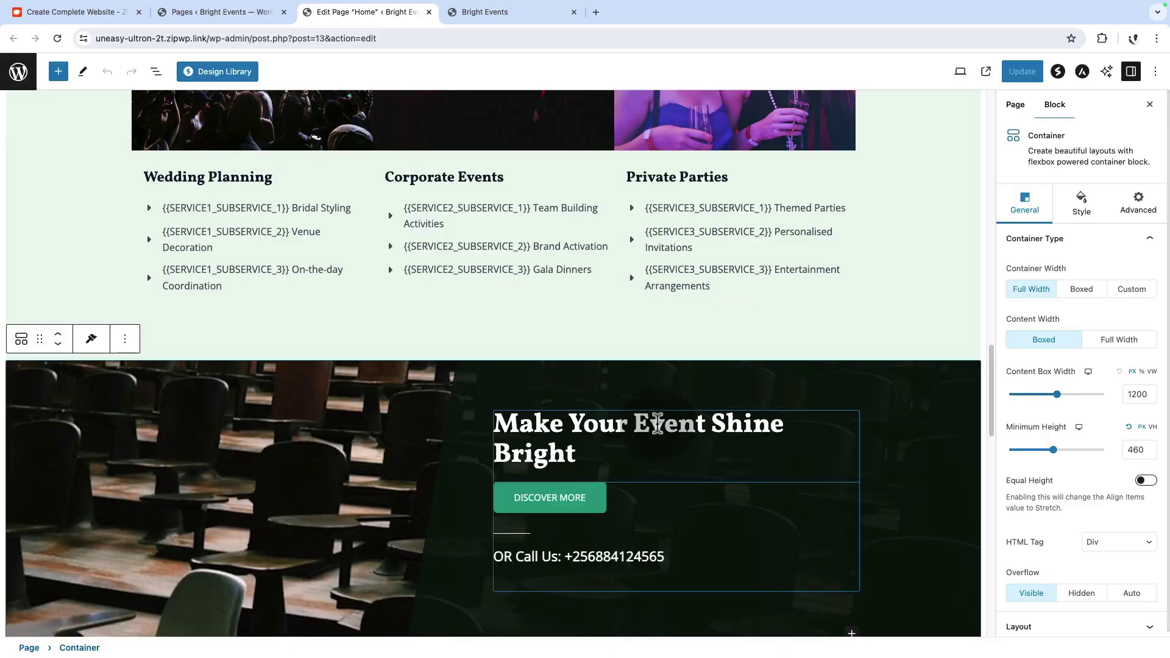
click(658, 426)
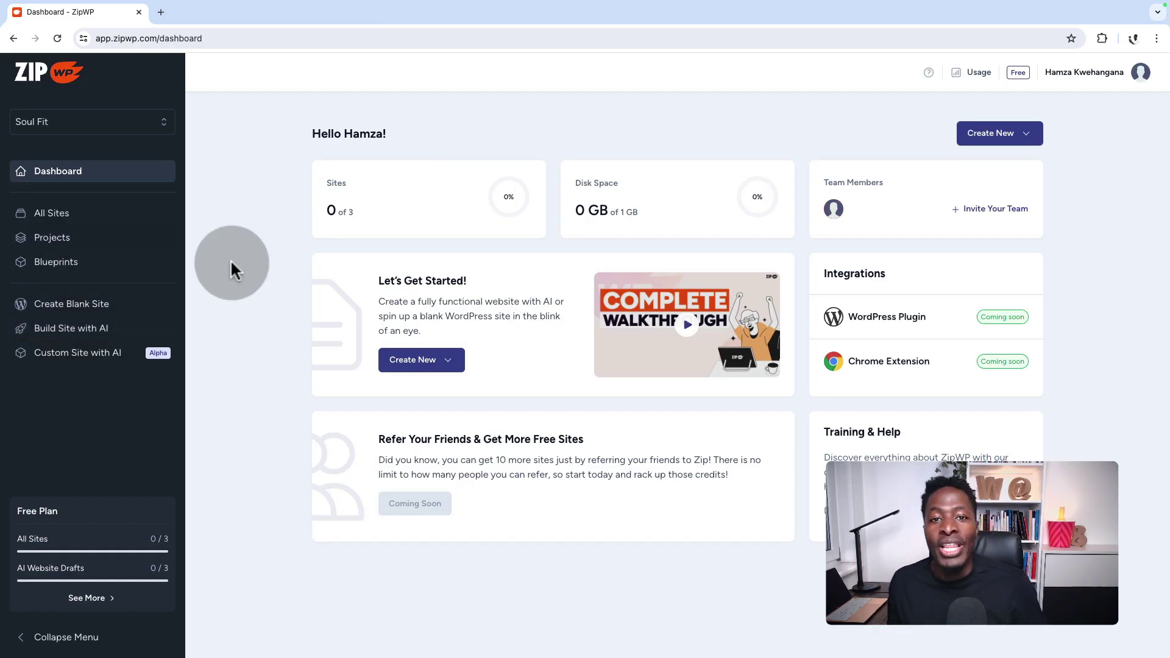
Step: Switch to GoTechUG Team, list all 12 sites, and briefly check the account menu
click(74, 122)
click(72, 157)
click(51, 216)
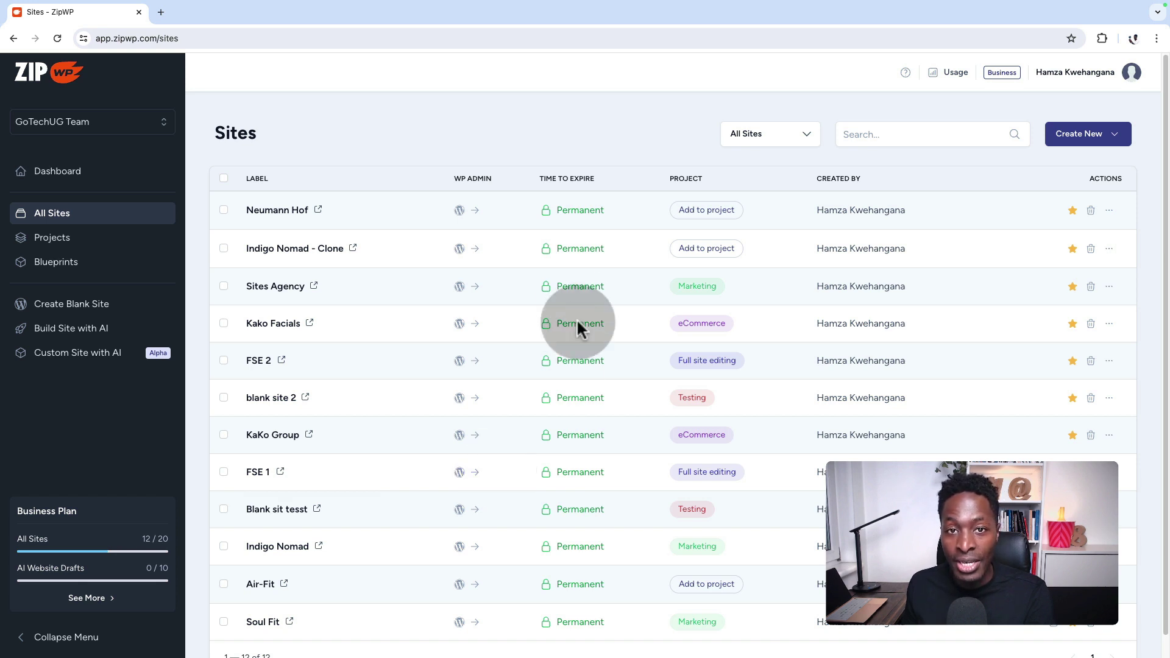
scroll(678, 404, down, 1)
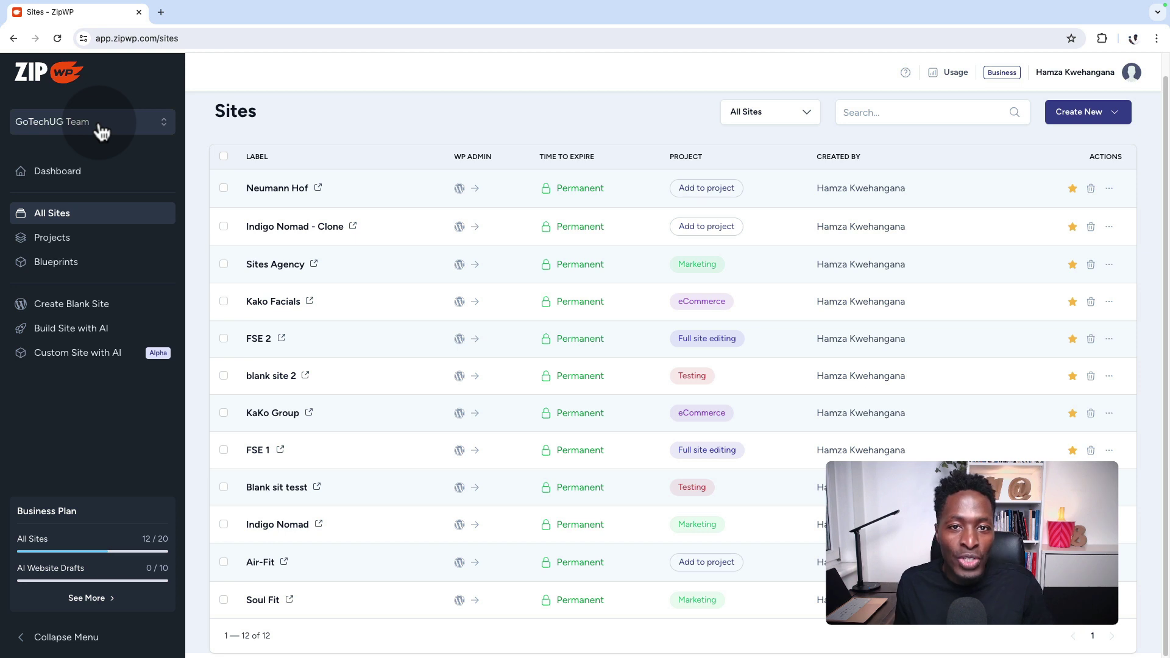
click(1129, 71)
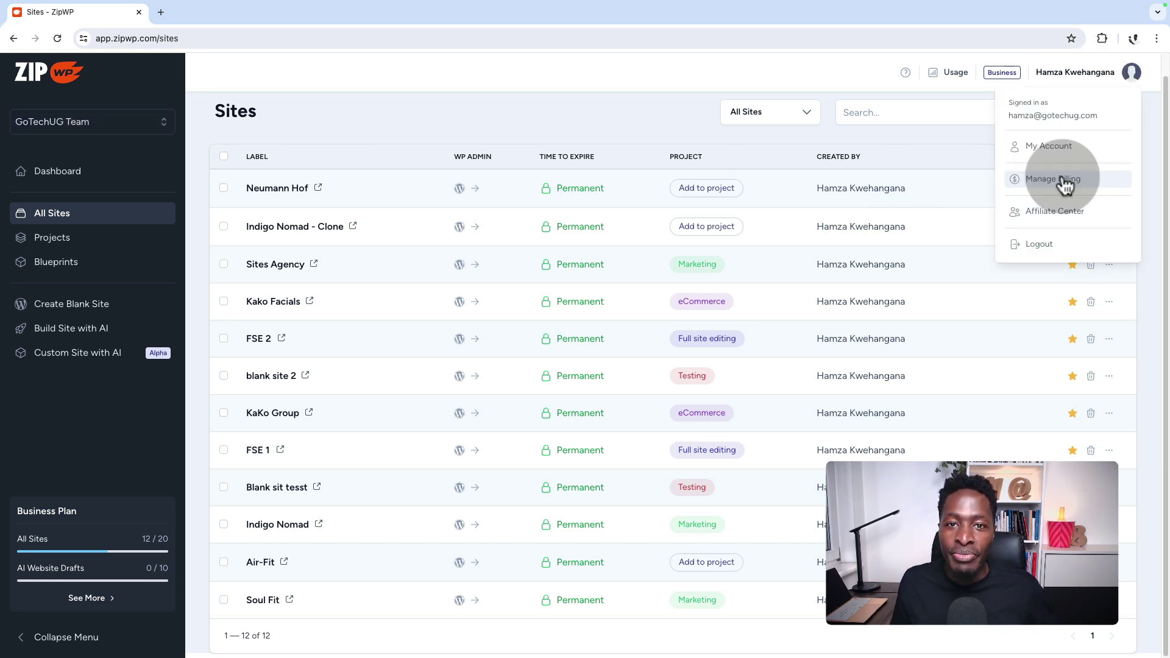
click(707, 128)
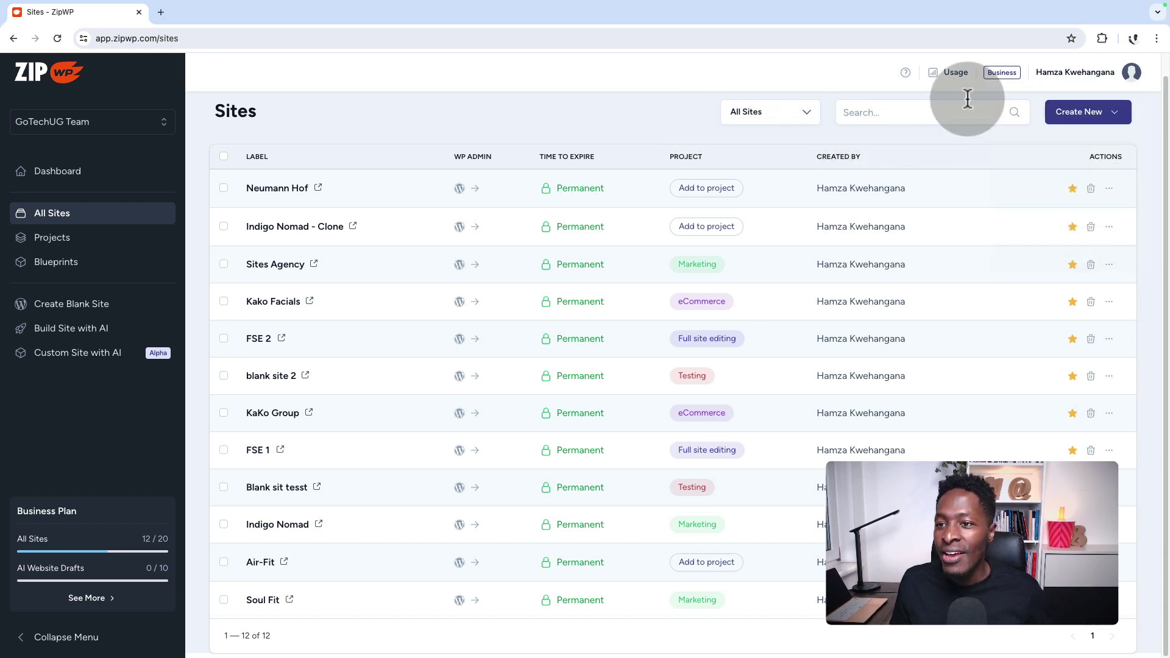